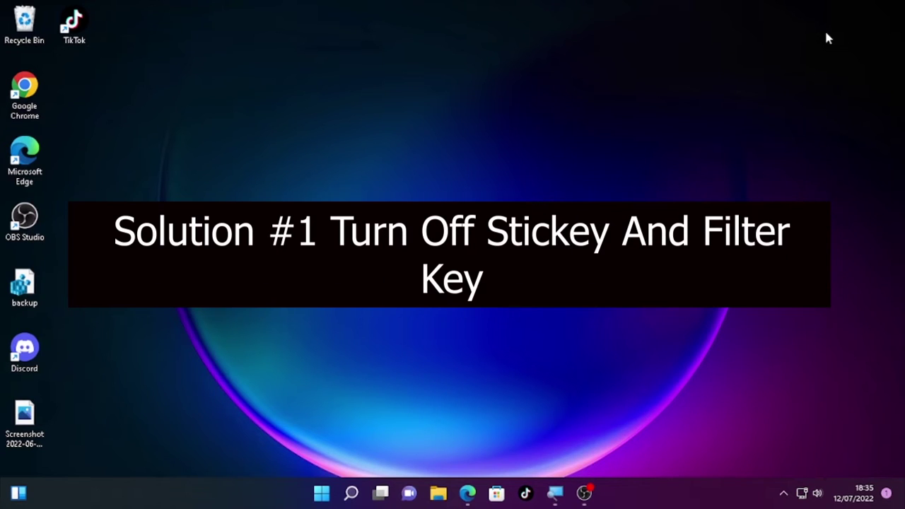
Step: Launch Settings from a search for 'settings' and go to Accessibility › Keyboard
click(351, 494)
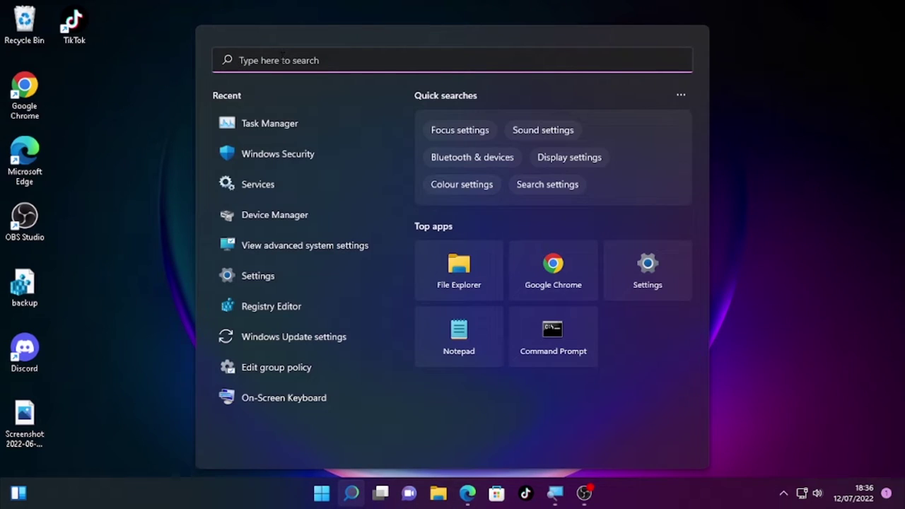
text(settings)
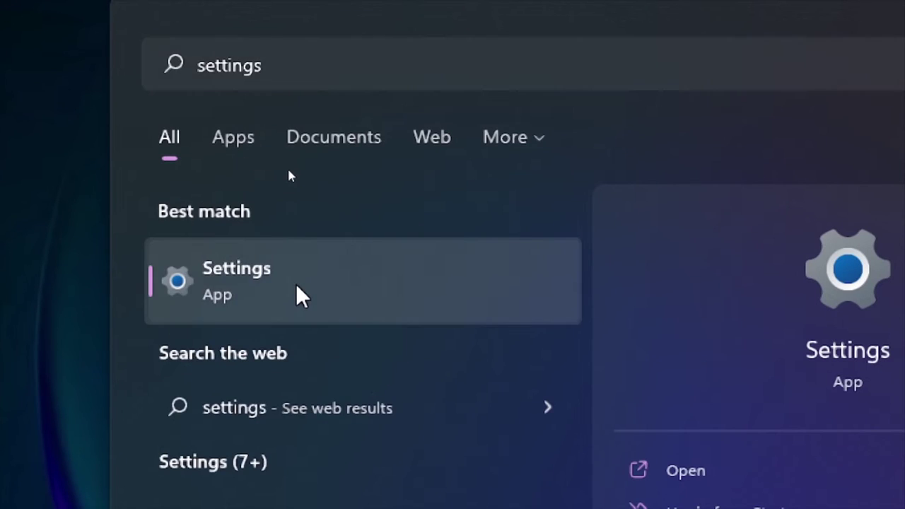
click(297, 285)
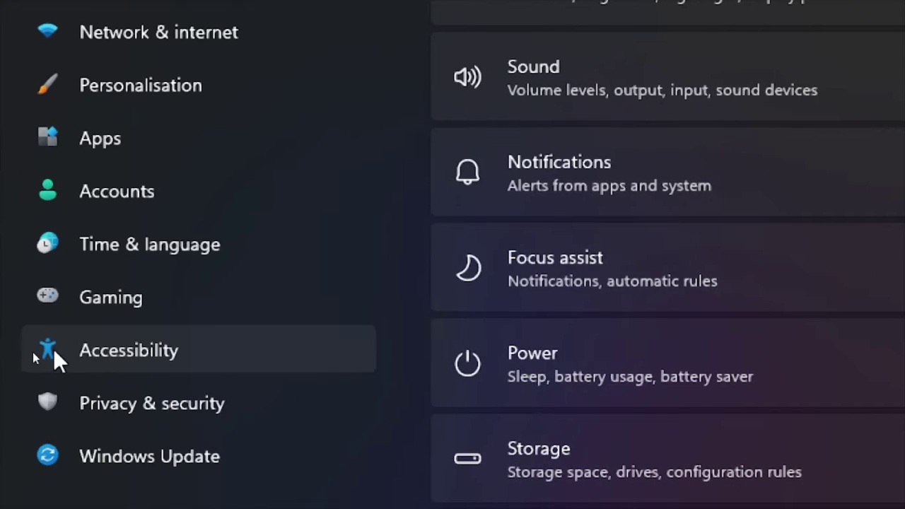
click(71, 352)
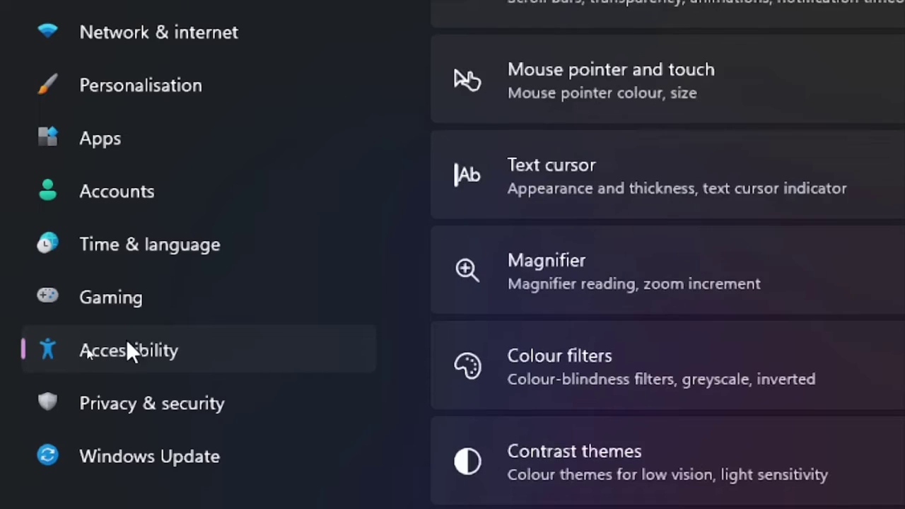
scroll(343, 321, down, 5)
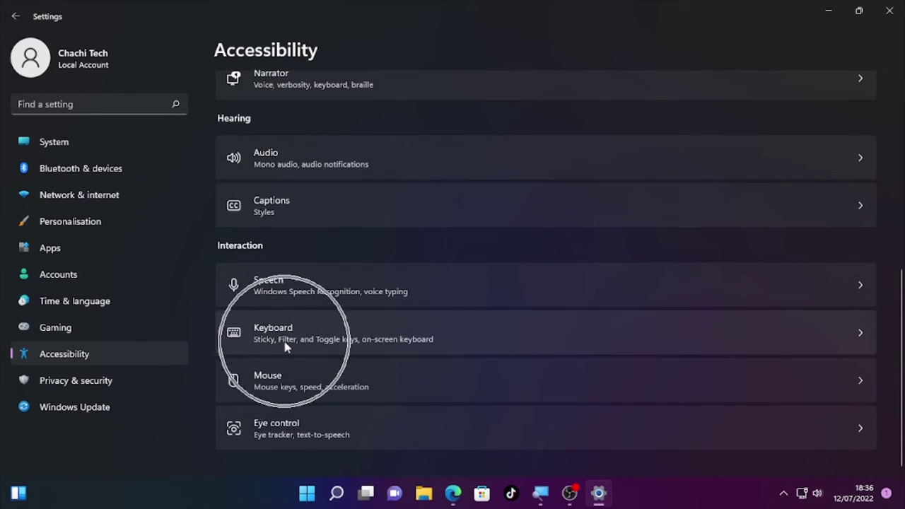
click(287, 345)
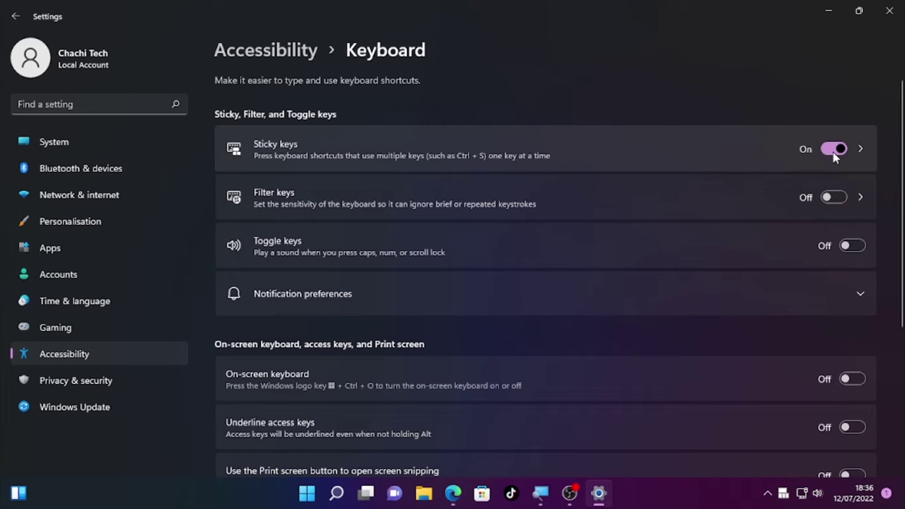
Step: Switch Sticky keys back off, leaving Filter keys off, and close the Settings window
click(834, 151)
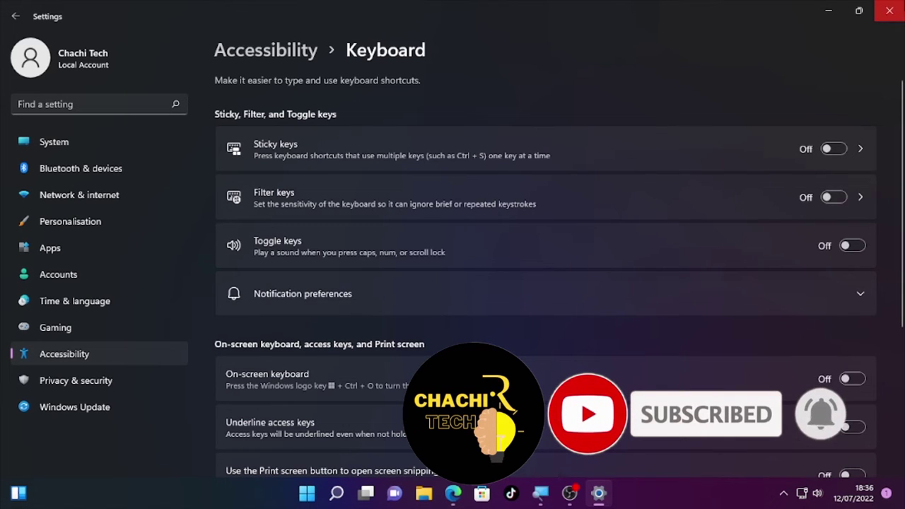
click(889, 11)
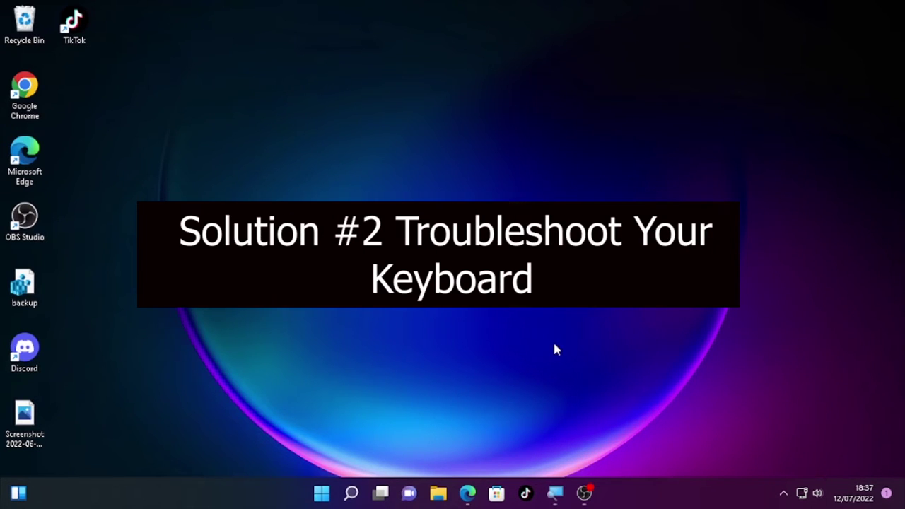
Step: Relaunch the Settings app by searching for 'settings' from the taskbar
mouse_move(351, 501)
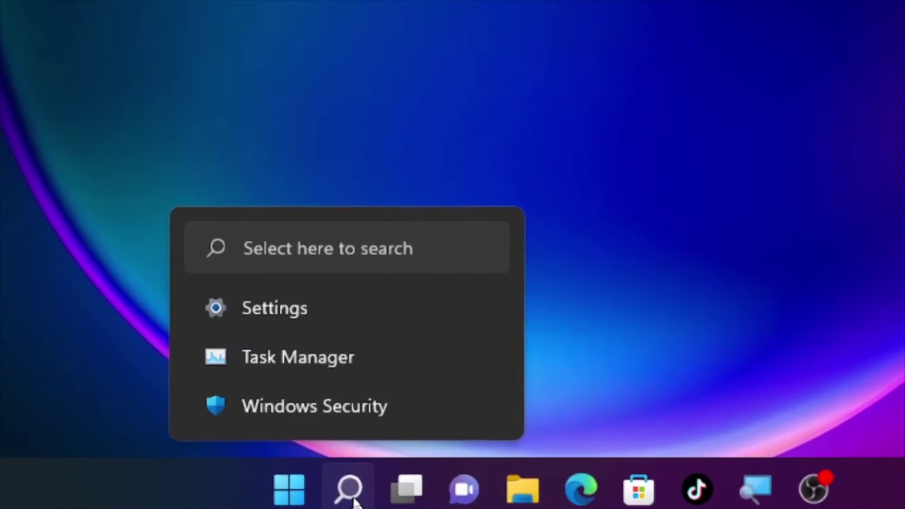
click(350, 495)
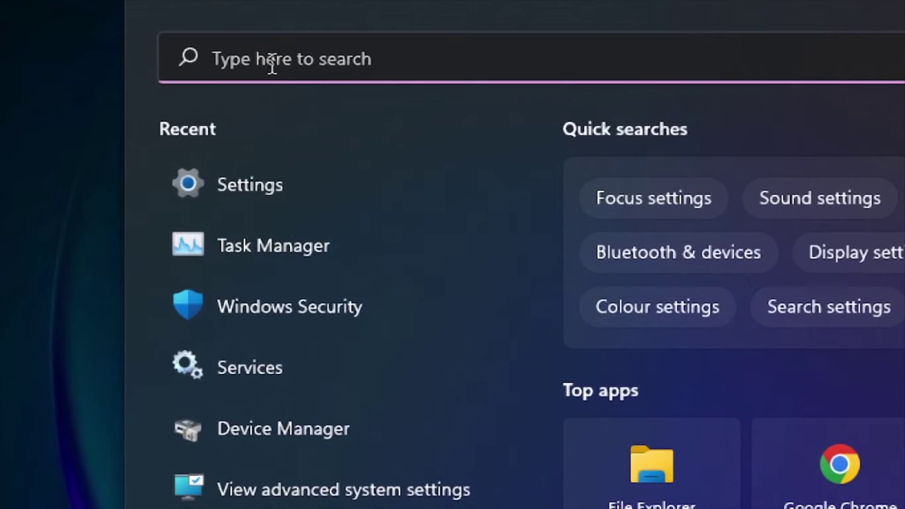
text(settin)
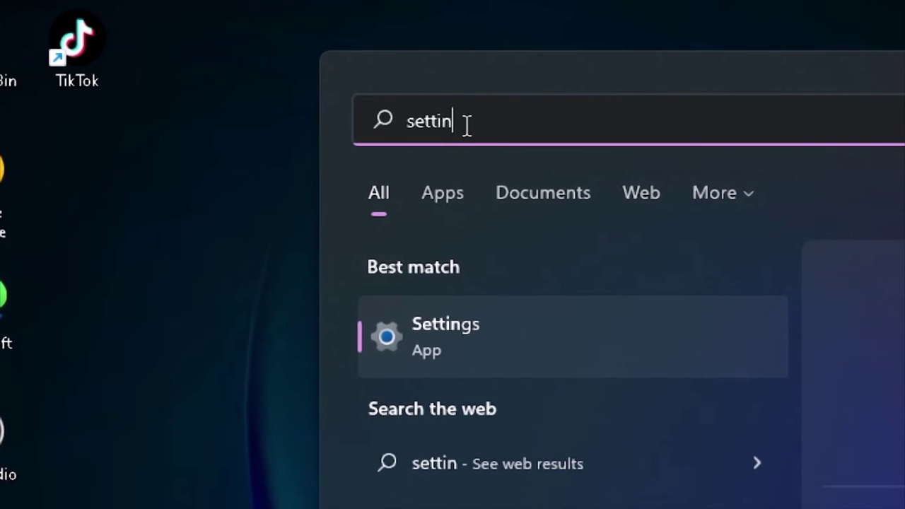
text(gs)
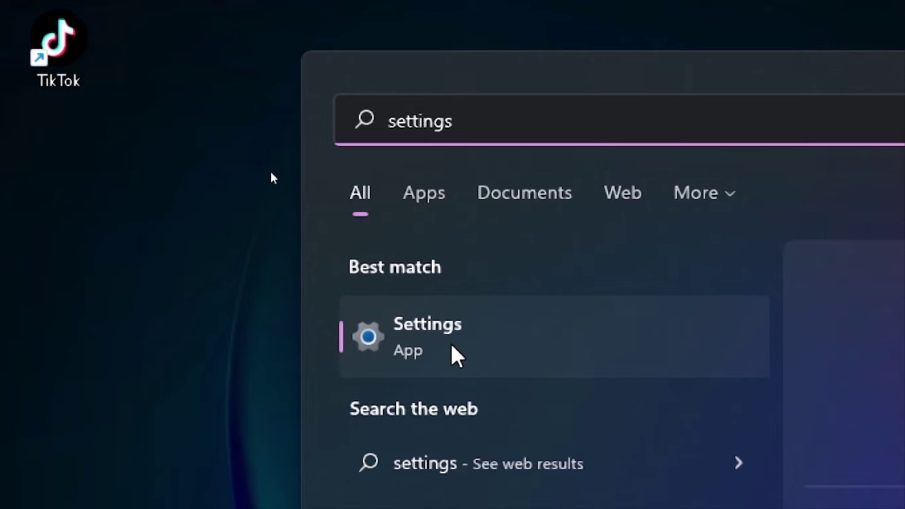
click(453, 353)
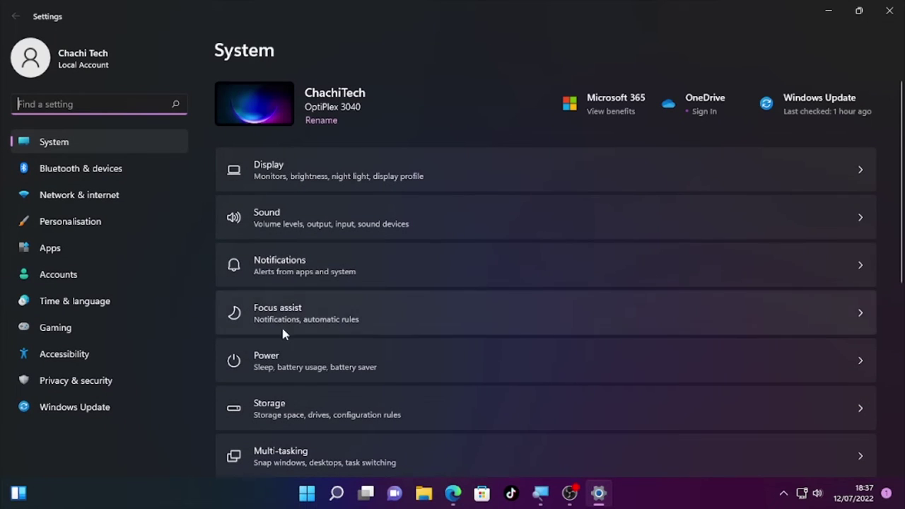
Step: Go to System › Troubleshoot › Other troubleshooters and run the Keyboard troubleshooter
scroll(366, 312, down, 1)
scroll(365, 312, down, 3)
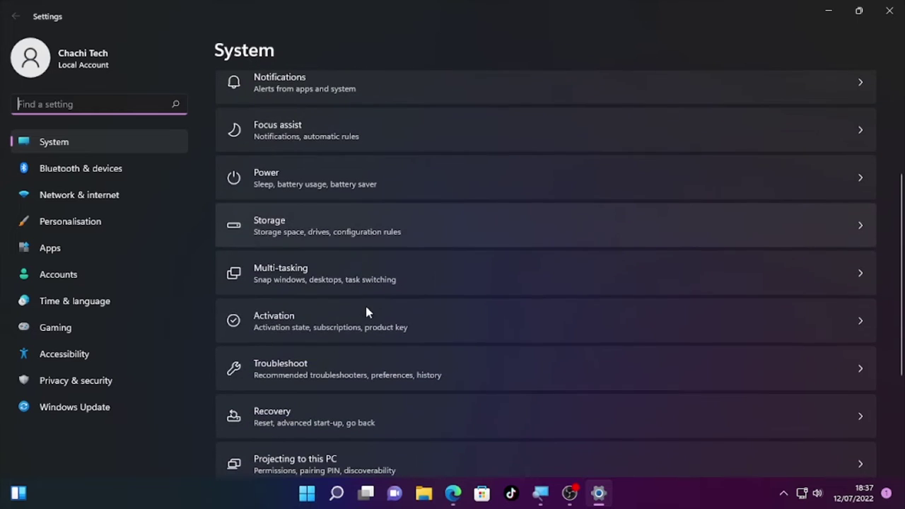
click(302, 367)
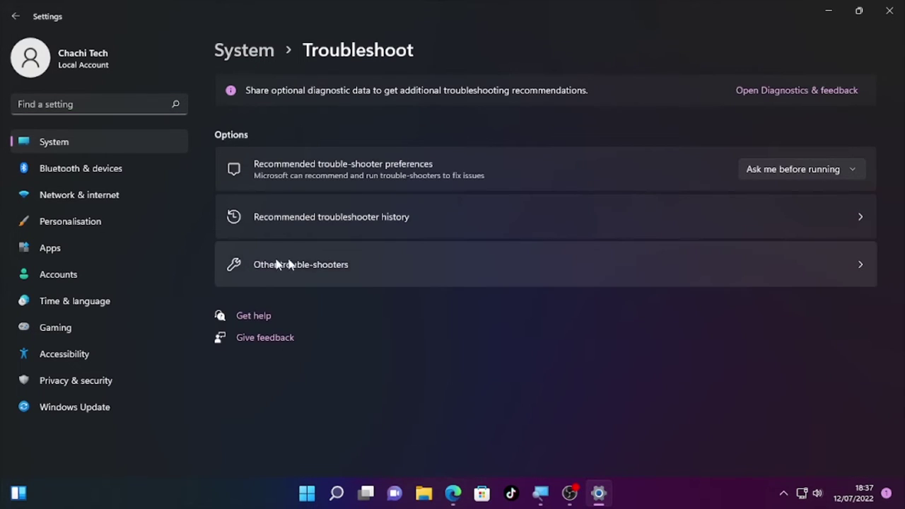
click(297, 277)
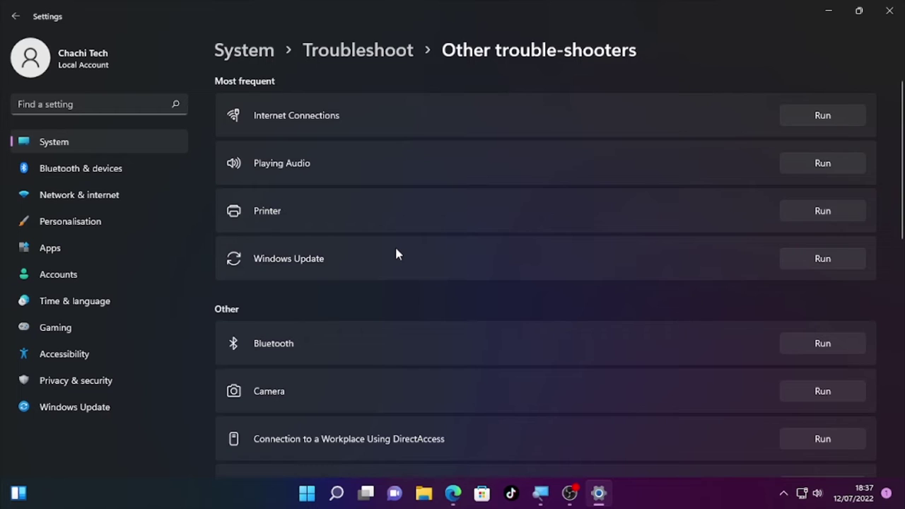
scroll(396, 253, down, 2)
scroll(289, 297, down, 2)
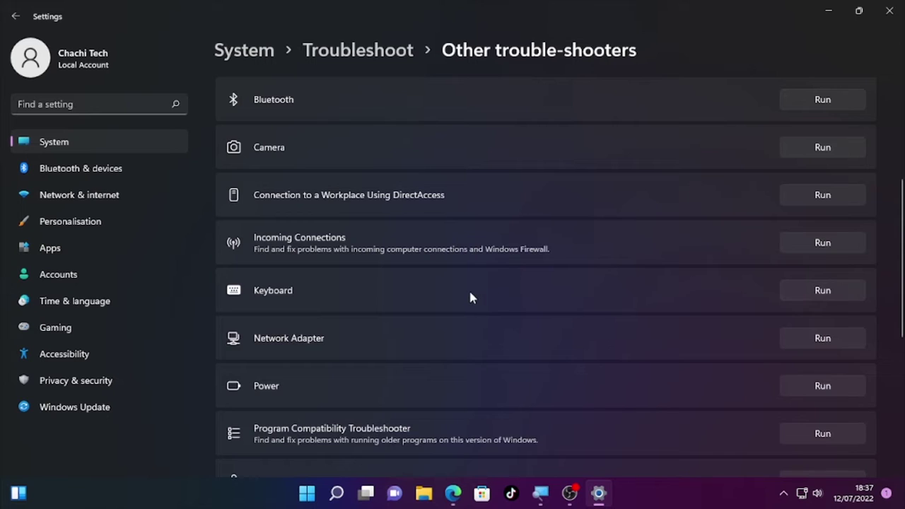
click(832, 291)
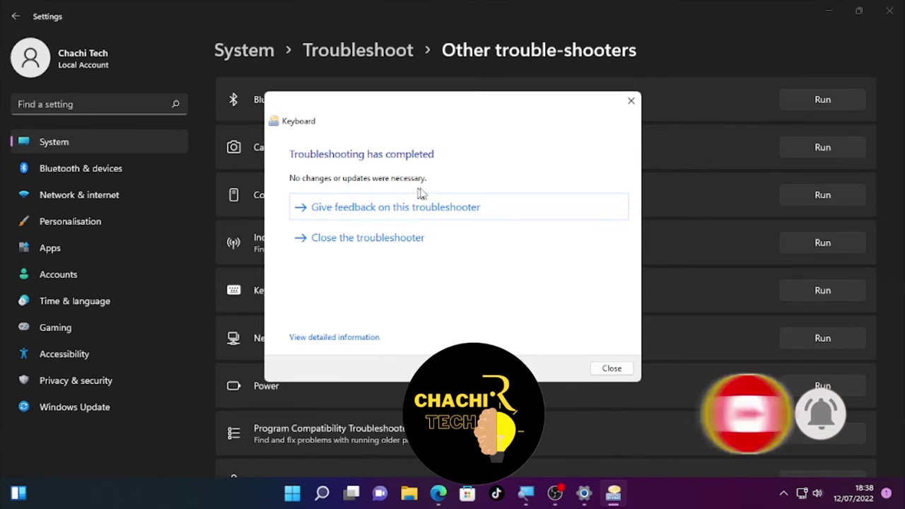
Step: Close the finished Keyboard troubleshooter, then close the Settings window
click(611, 369)
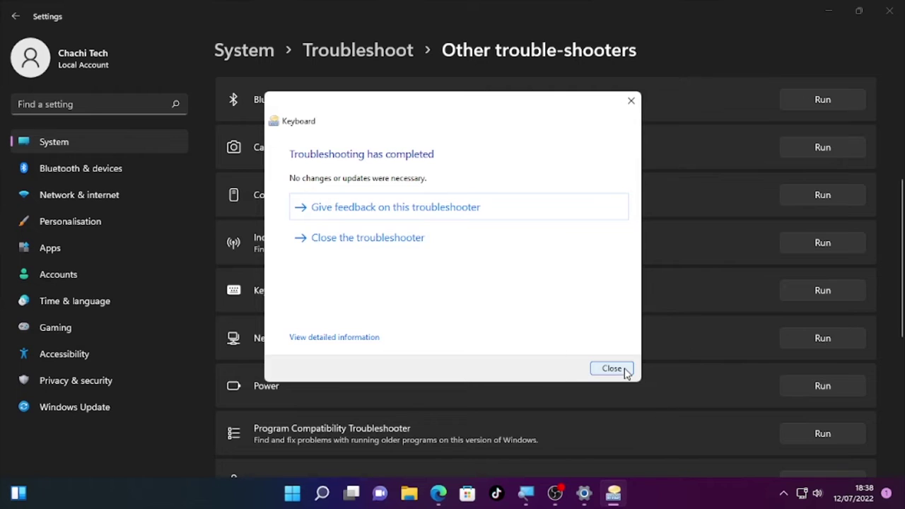
click(902, 6)
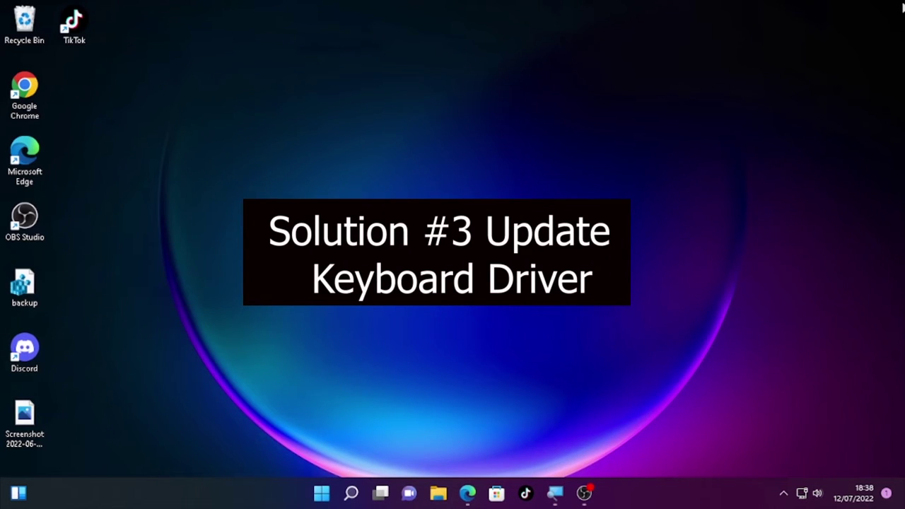
Step: Search for 'device manager' and launch Device Manager from the results
click(352, 494)
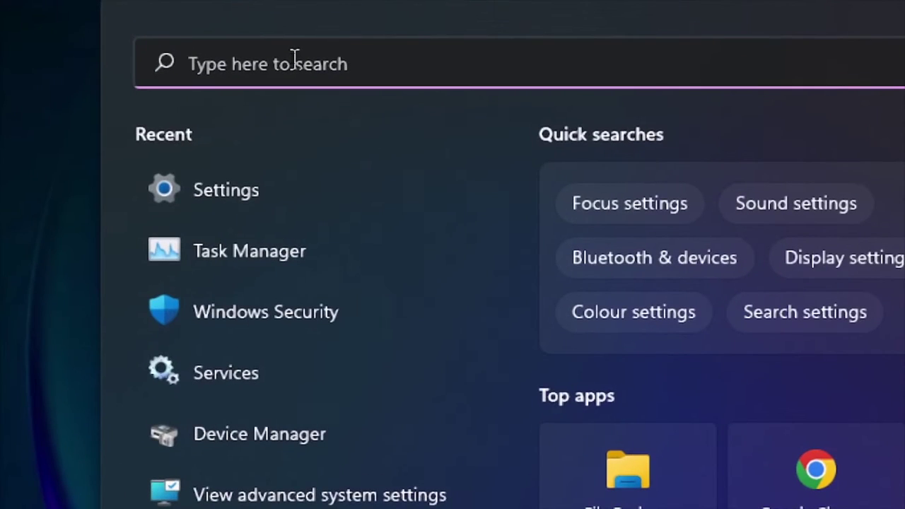
text(device )
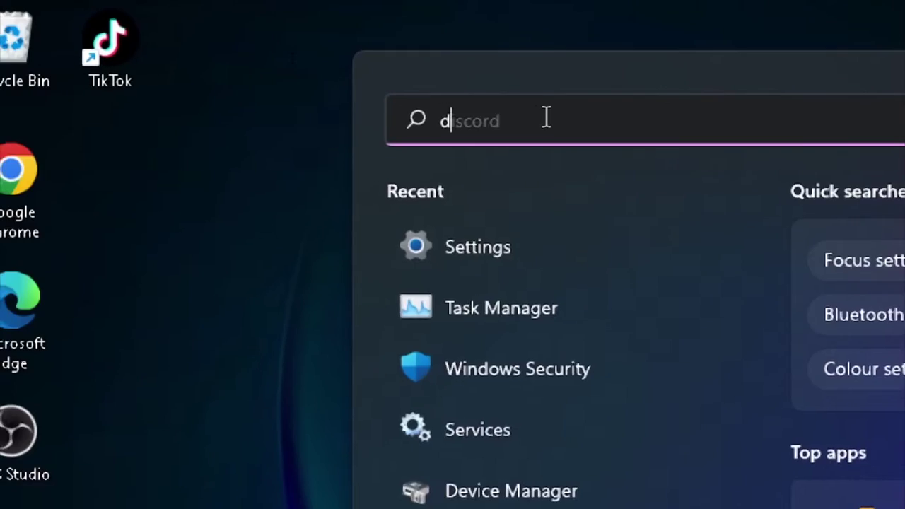
text(manager)
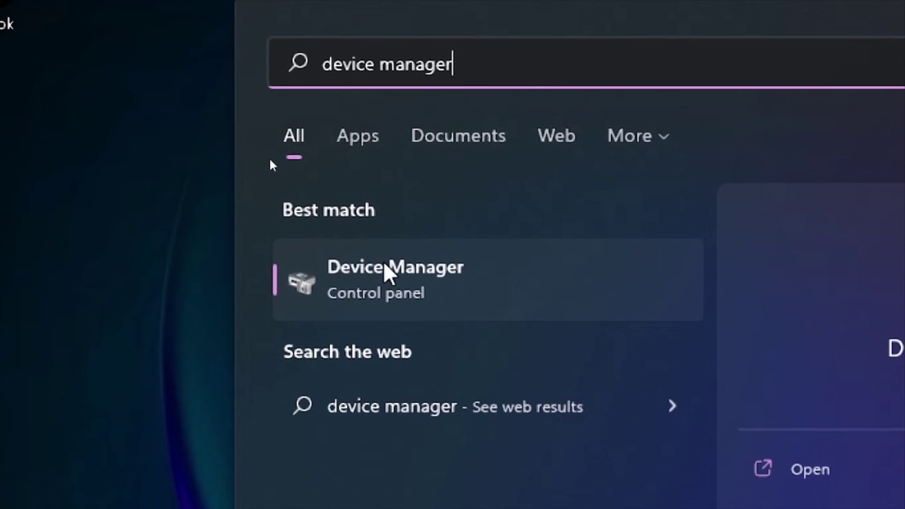
click(386, 272)
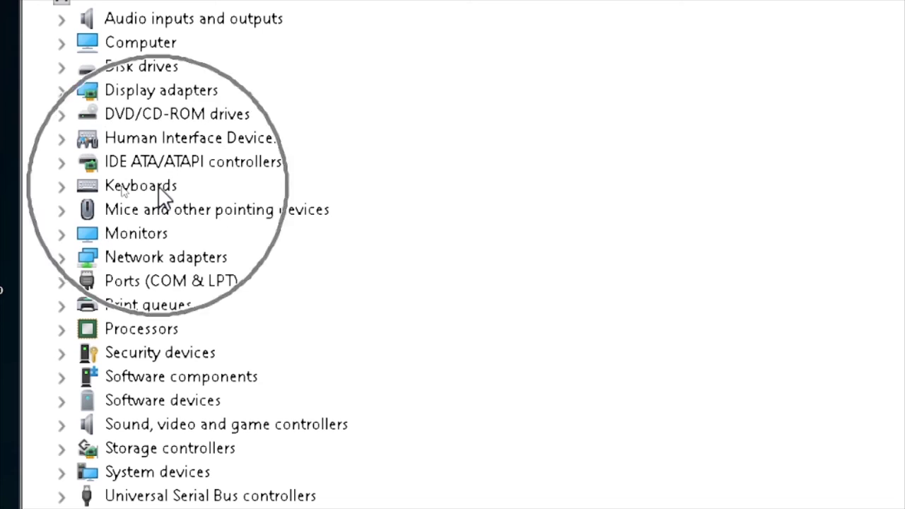
Step: Expand Keyboards and choose Update driver for the HID Keyboard Device
click(61, 187)
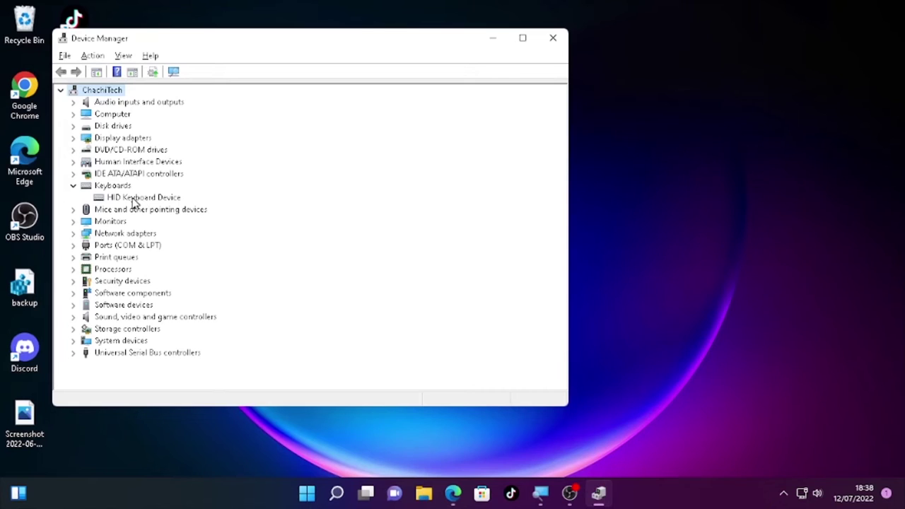
click(131, 200)
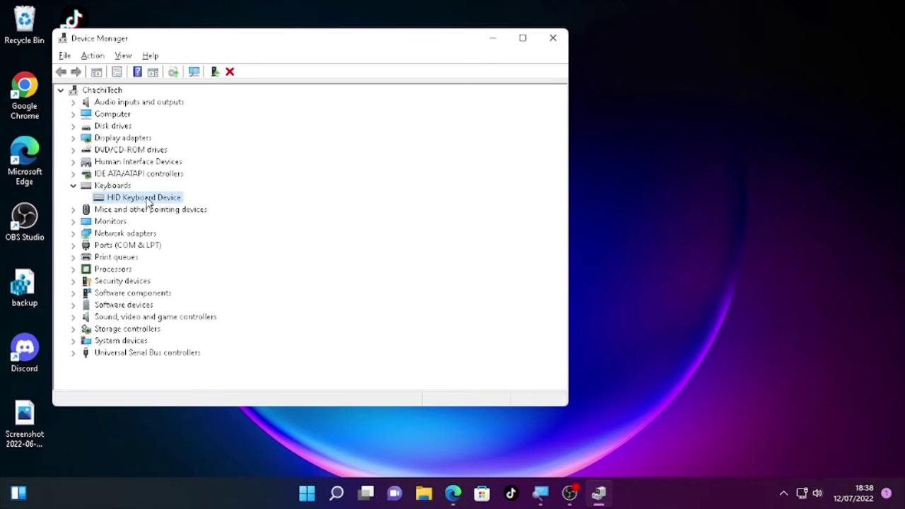
right_click(149, 202)
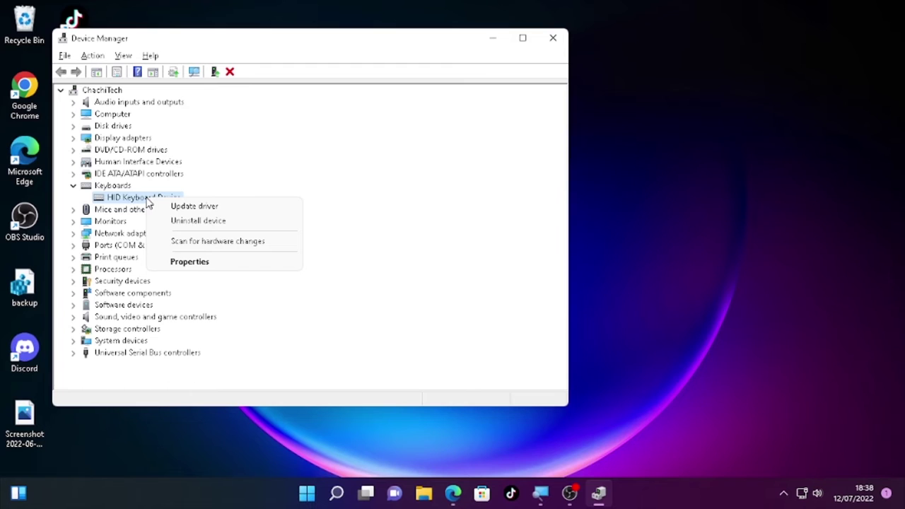
click(167, 205)
right_click(172, 208)
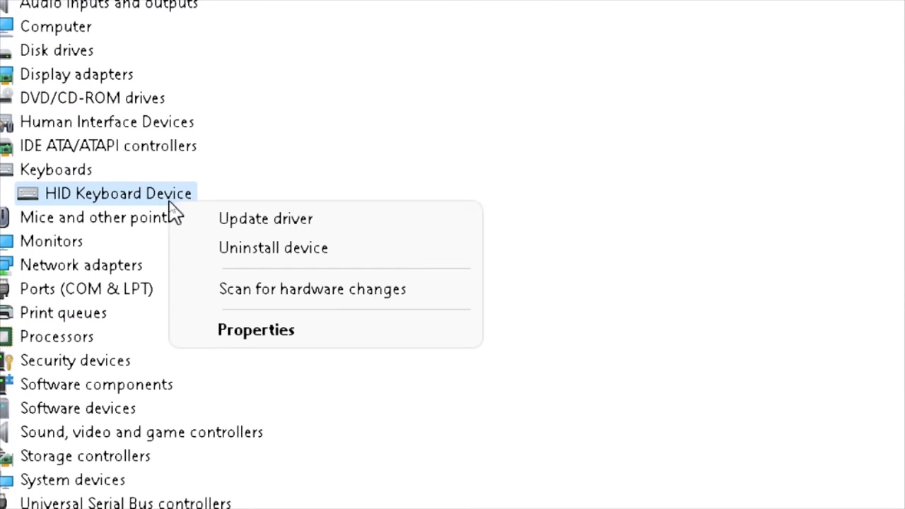
click(238, 225)
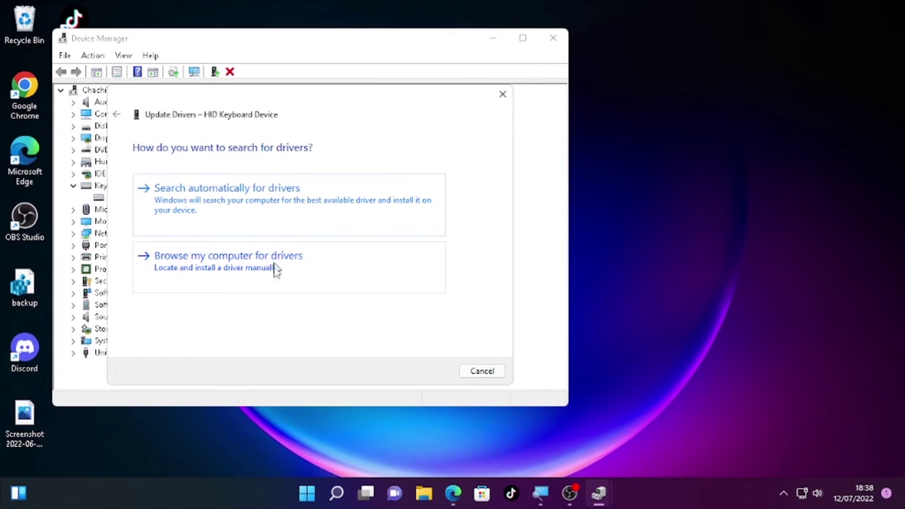
Step: Search automatically for keyboard drivers, close the wizard once the best driver is confirmed, and minimize Device Manager
click(212, 216)
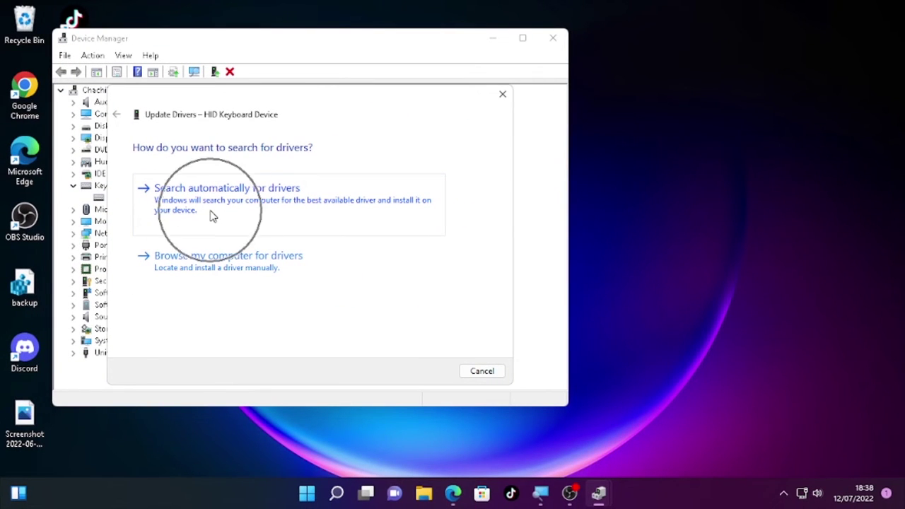
click(212, 215)
click(212, 216)
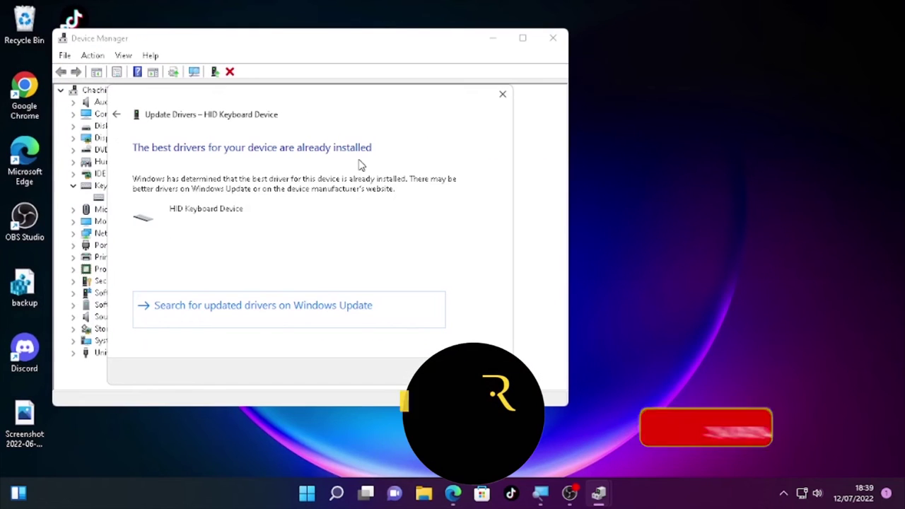
click(503, 94)
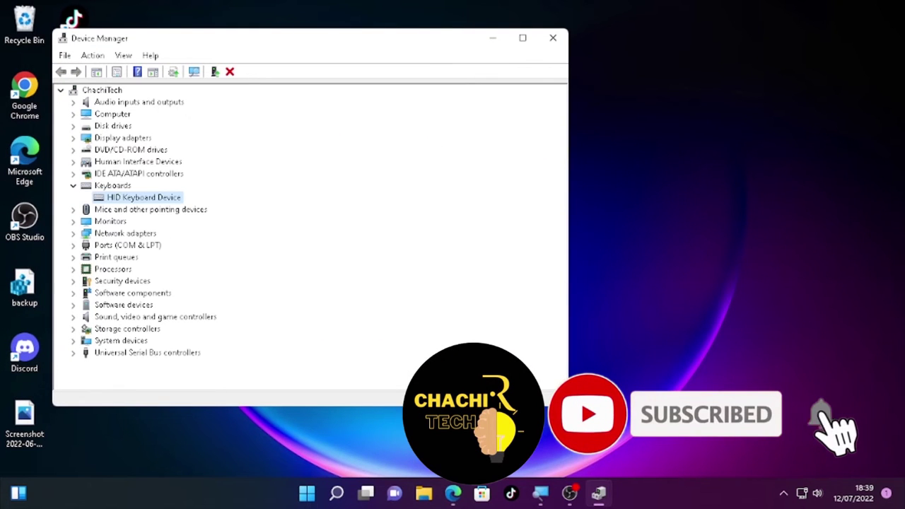
click(492, 39)
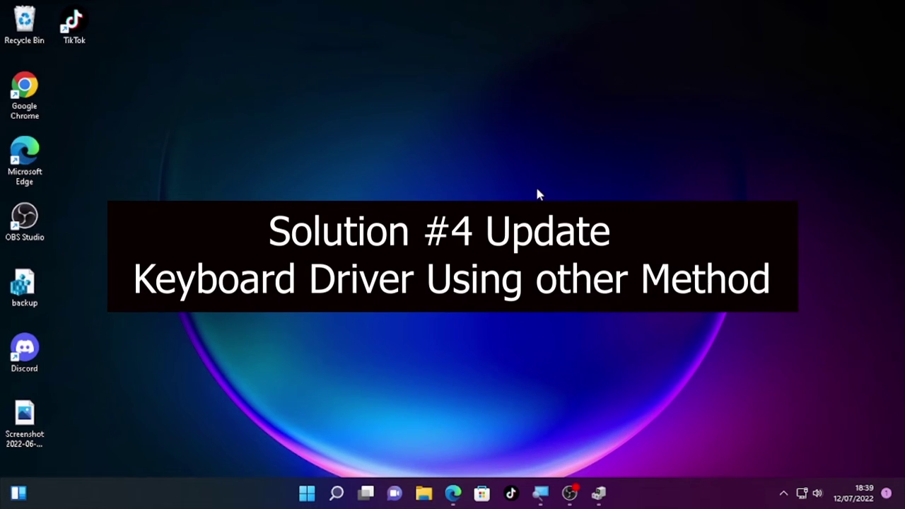
Step: Reinstall the keyboard driver by picking HID-compliant device from this computer's driver list
click(598, 493)
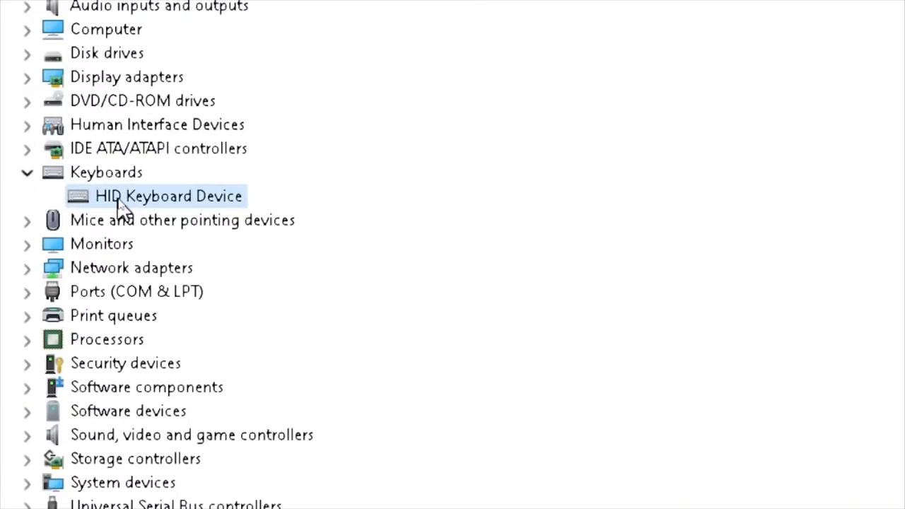
right_click(120, 201)
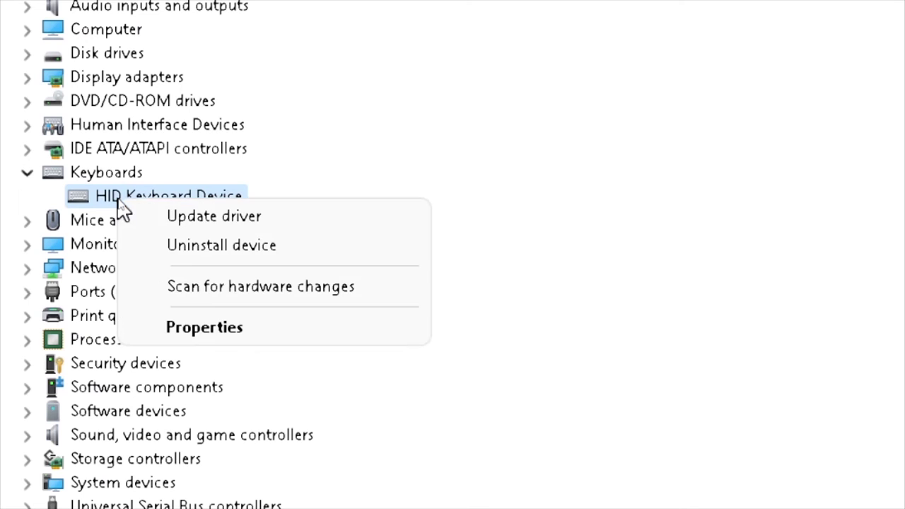
click(178, 217)
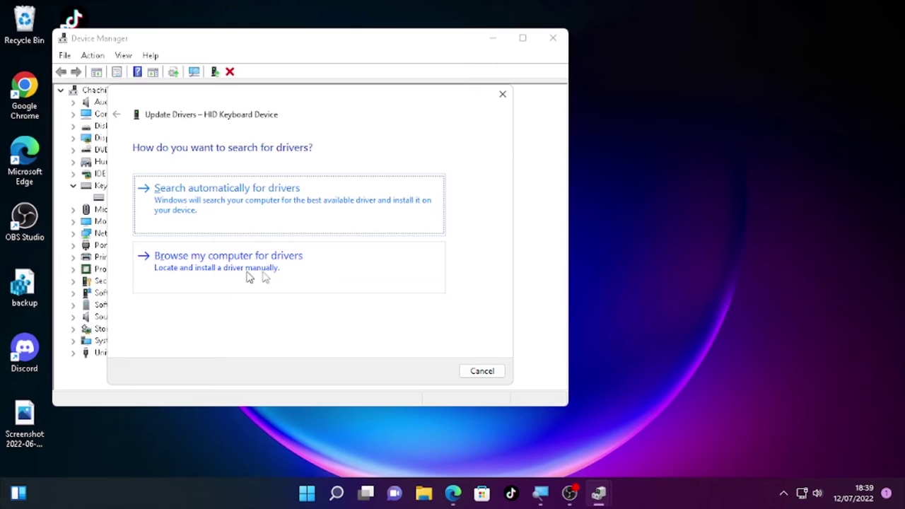
click(262, 275)
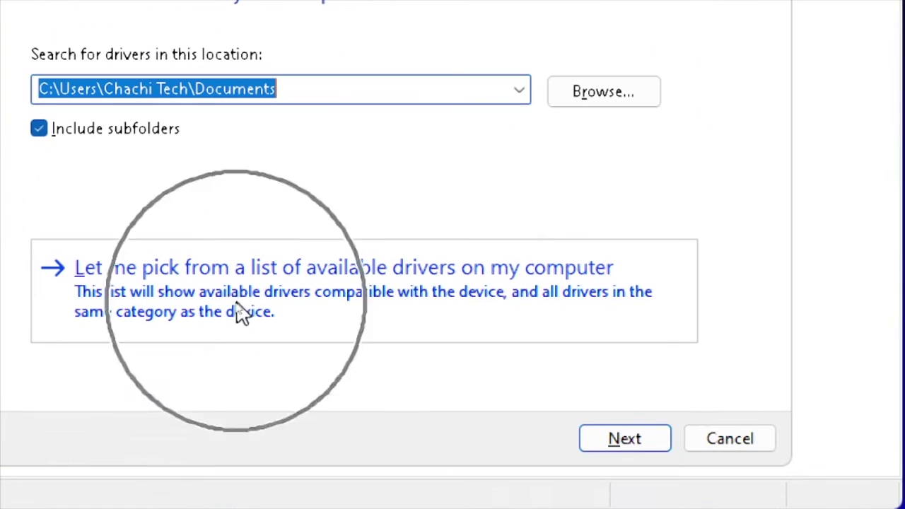
click(385, 305)
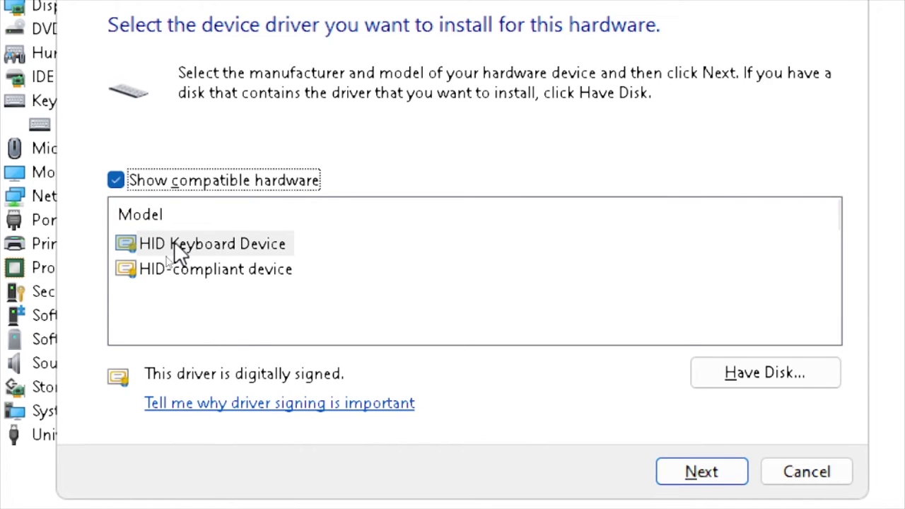
click(186, 274)
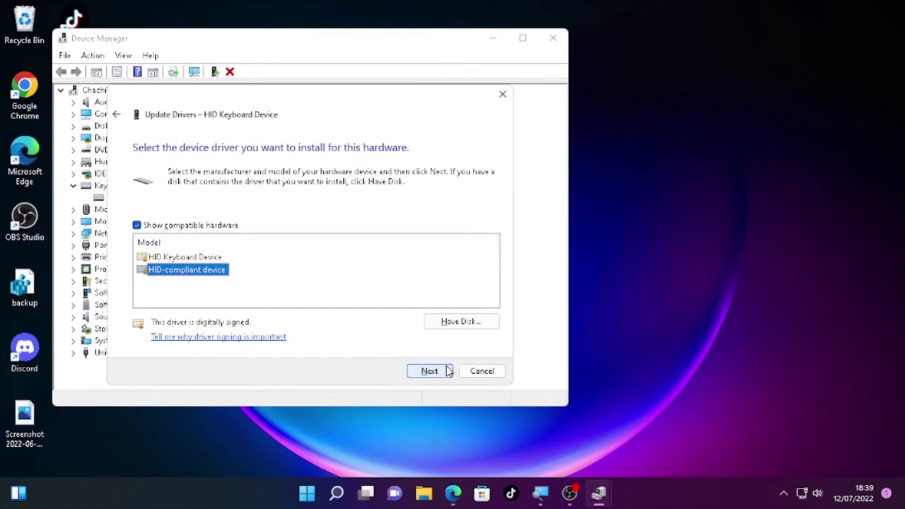
click(702, 472)
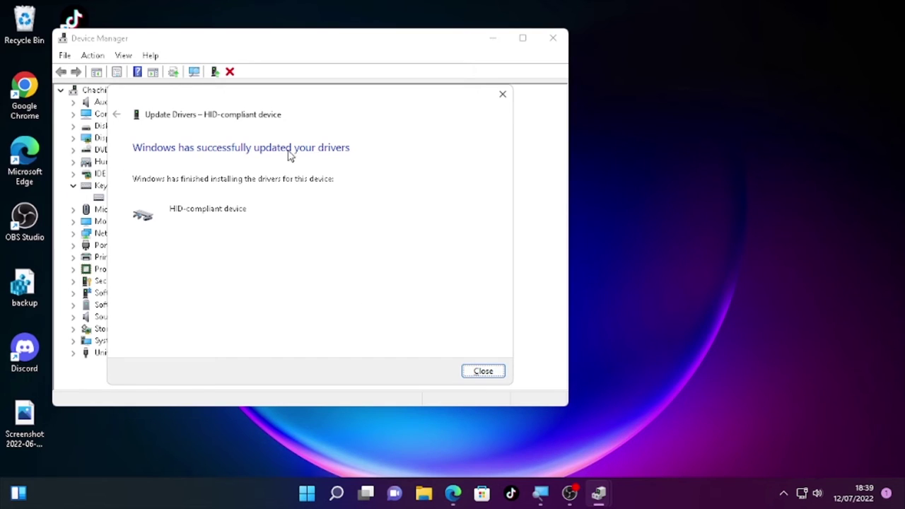
click(495, 374)
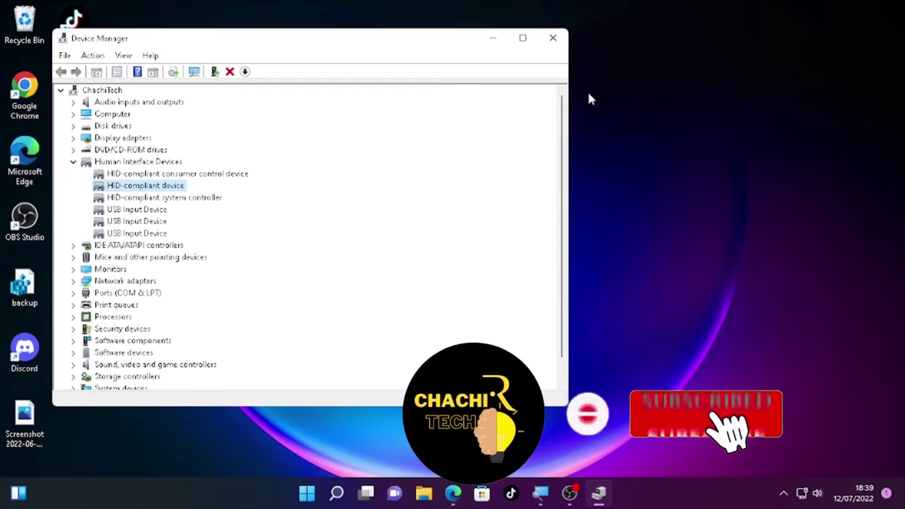
Step: Close Device Manager and restart the PC from the Start menu power options
click(552, 38)
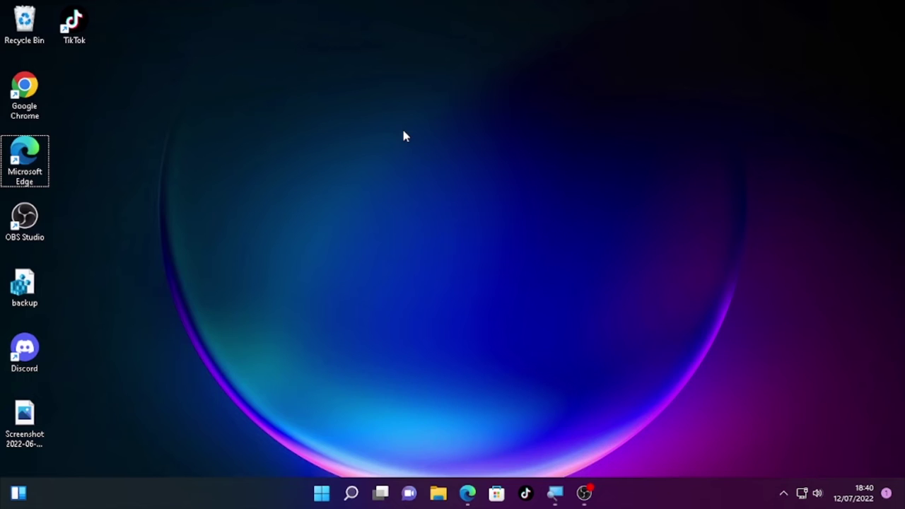
click(321, 493)
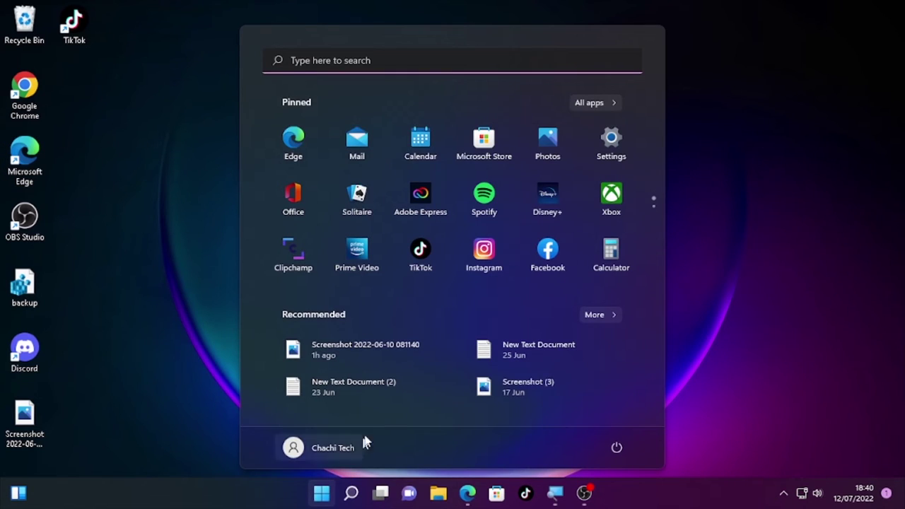
click(619, 448)
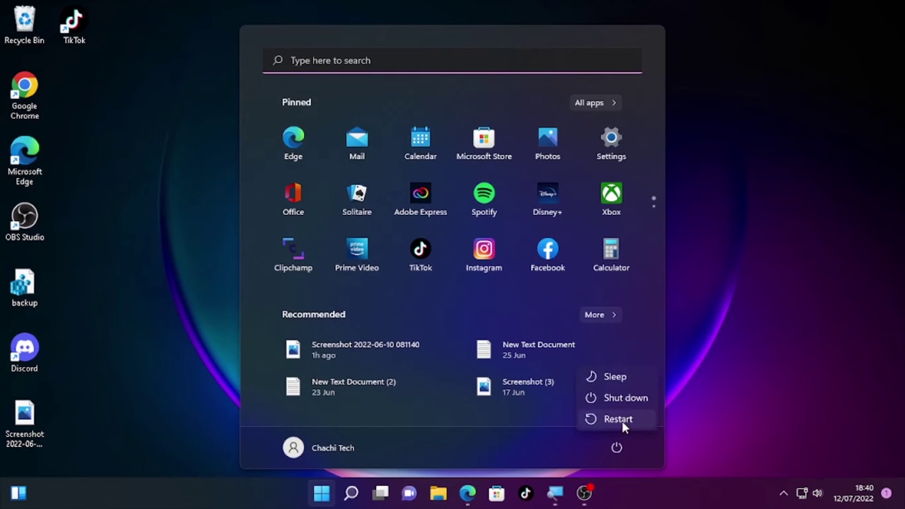
click(622, 423)
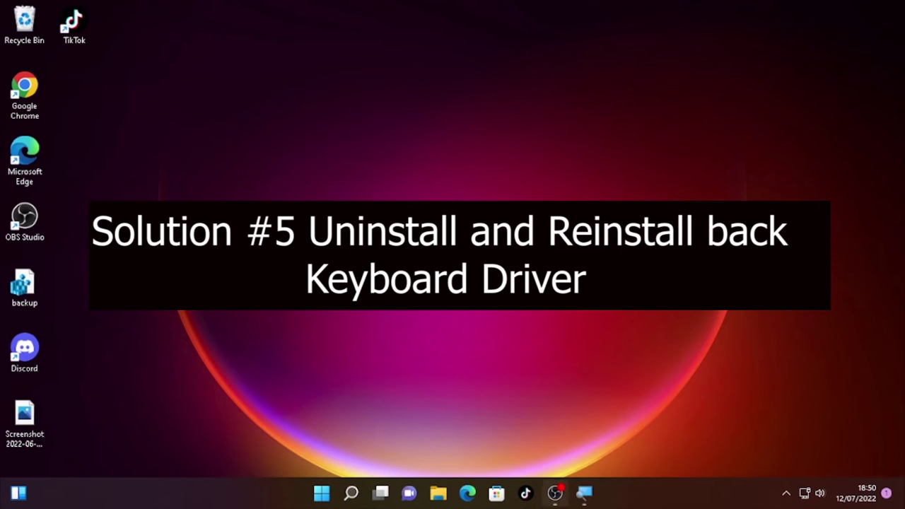
Step: Search for 'device manager' and open Device Manager from the best match
click(353, 501)
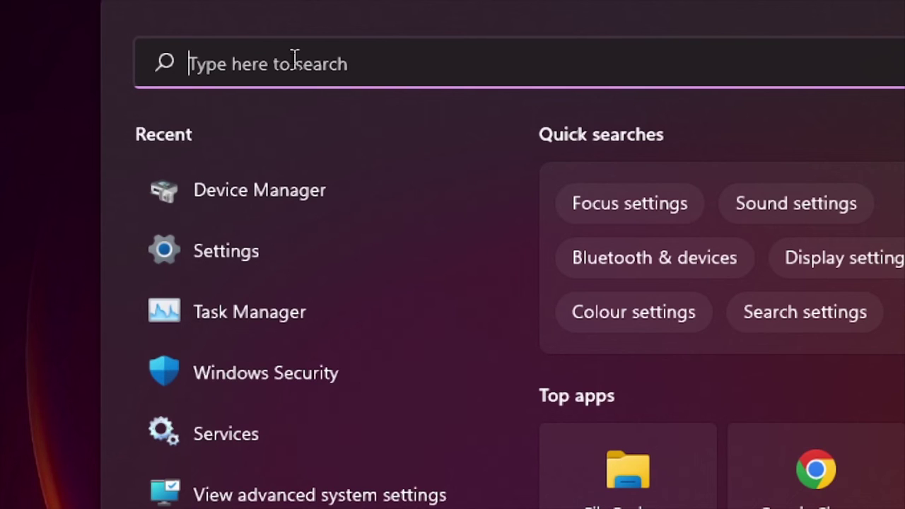
text(dev)
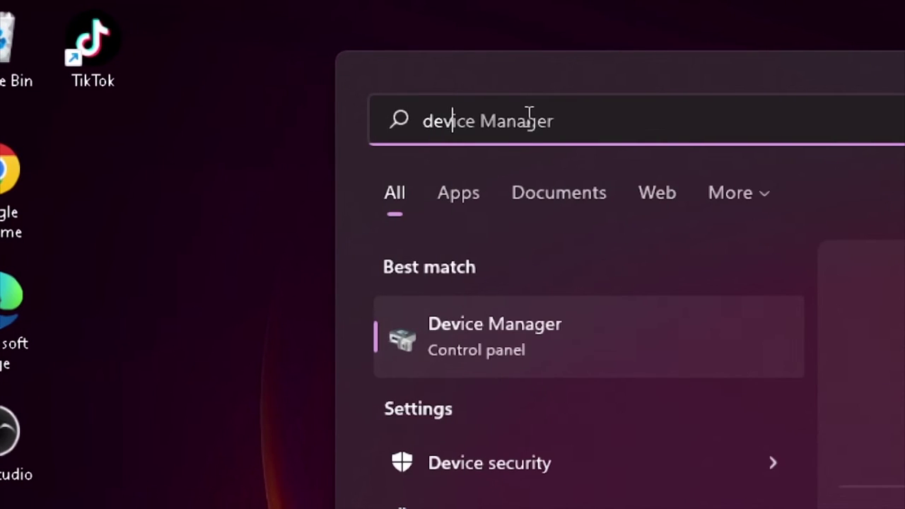
text(ice ma)
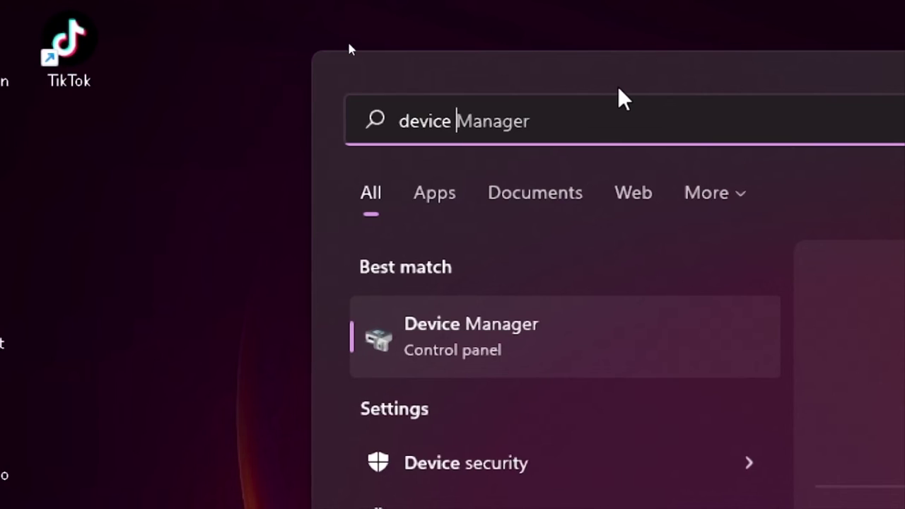
text(nager)
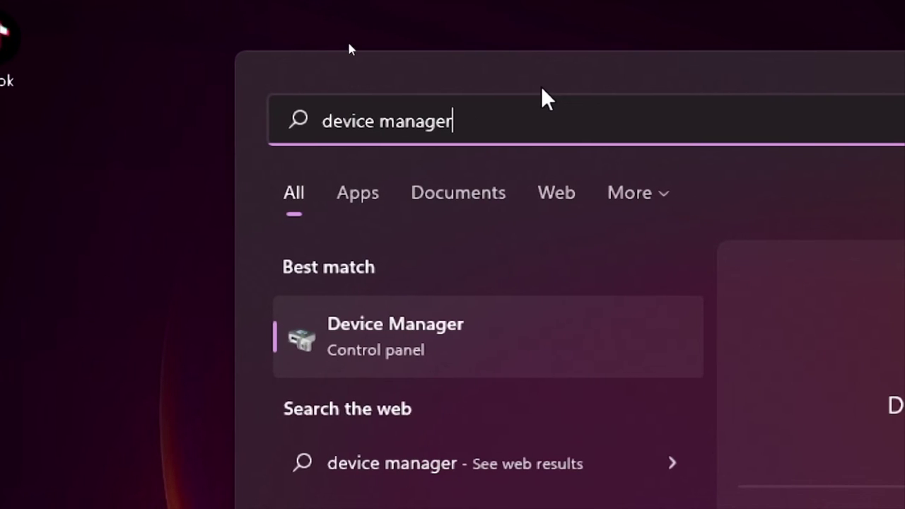
click(410, 345)
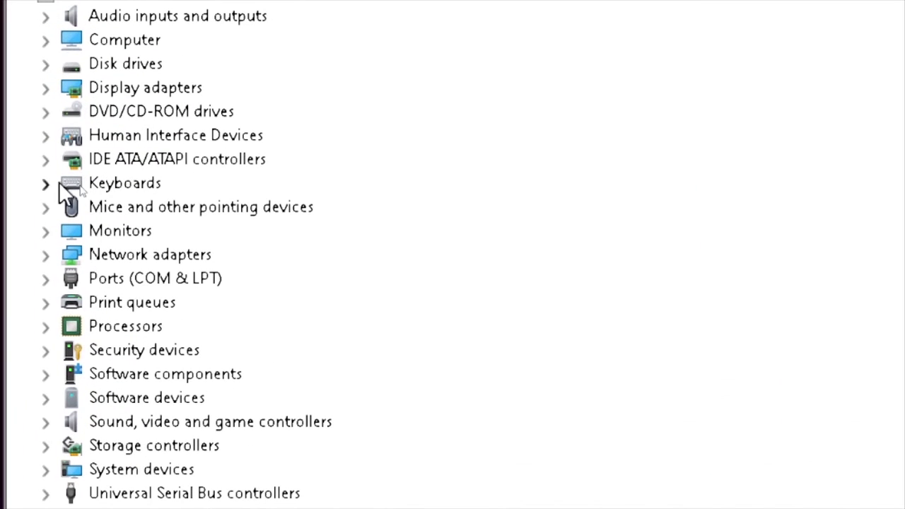
Step: Under Keyboards, uninstall the HID Keyboard Device and confirm the removal
click(45, 184)
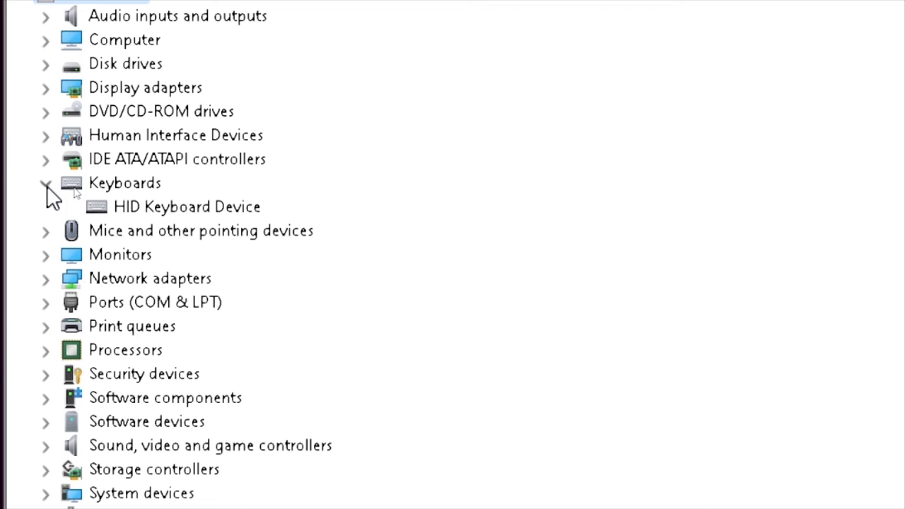
click(149, 206)
click(150, 206)
right_click(149, 206)
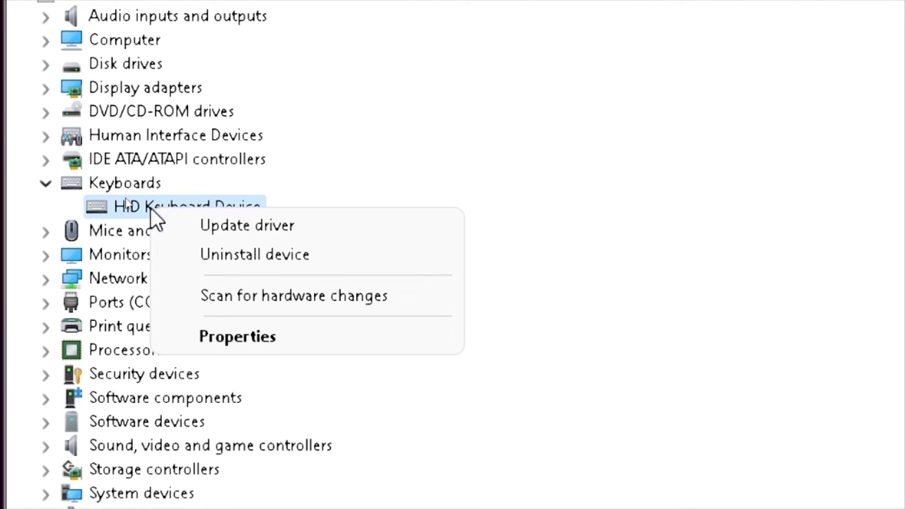
click(275, 255)
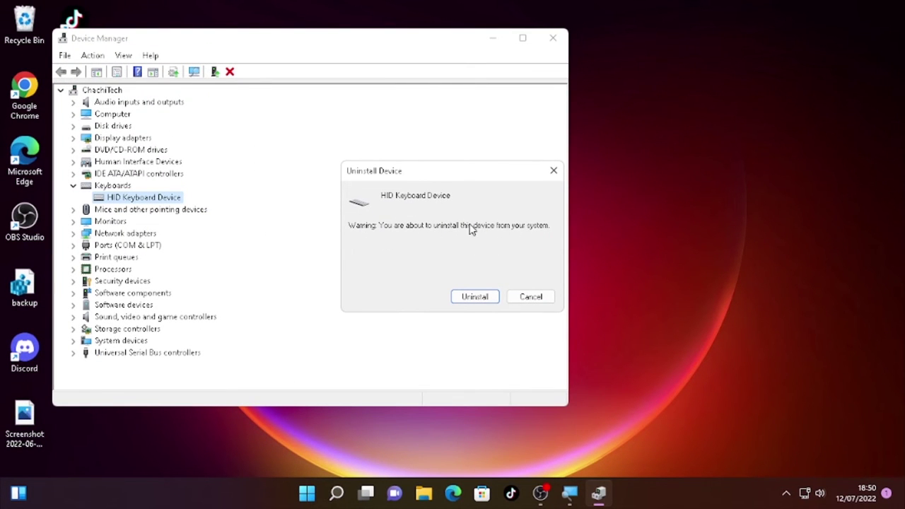
click(484, 297)
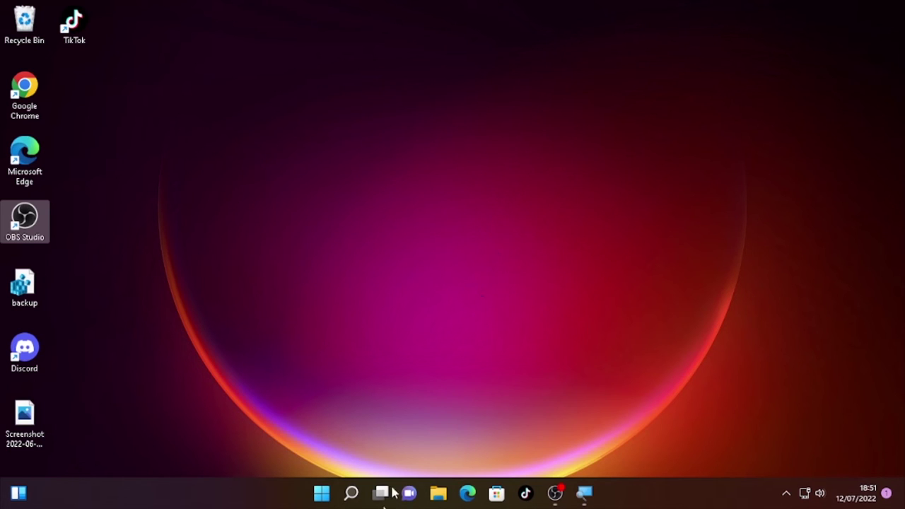
mouse_move(352, 494)
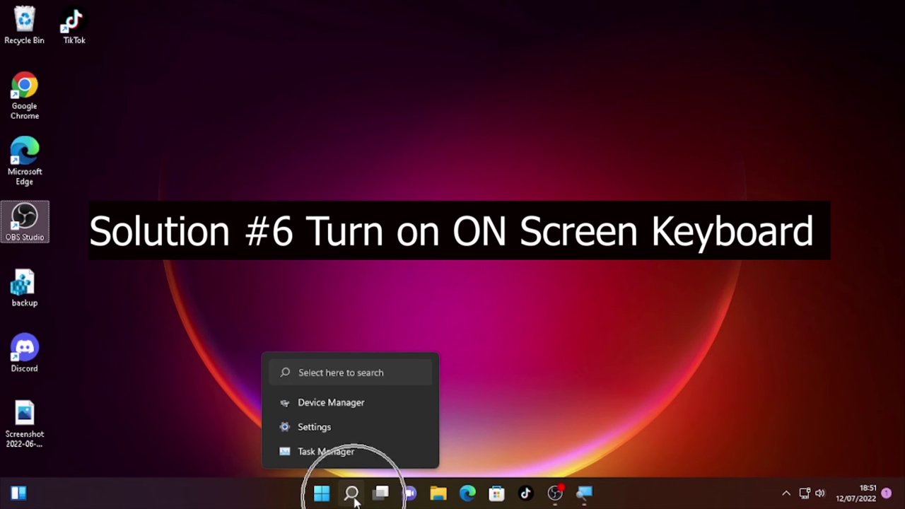
Step: Search for 'settings' and launch the Windows Settings app from the results
click(352, 495)
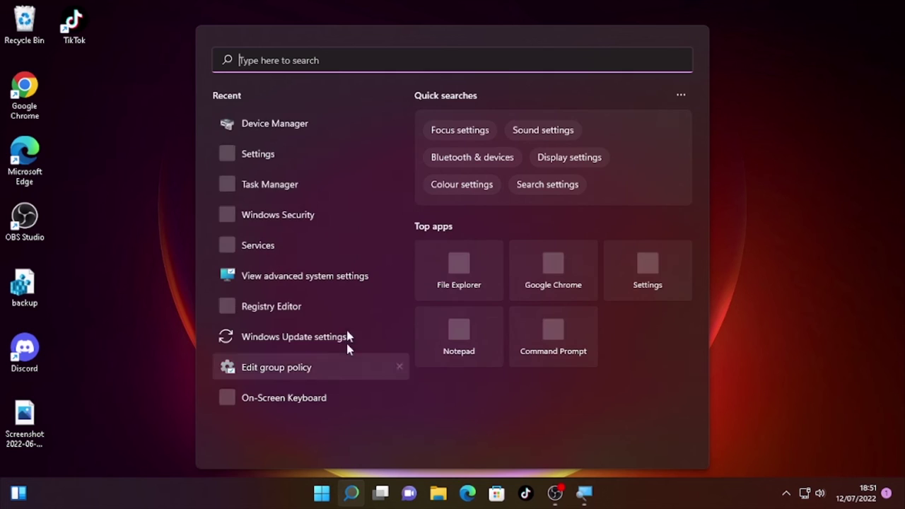
click(276, 60)
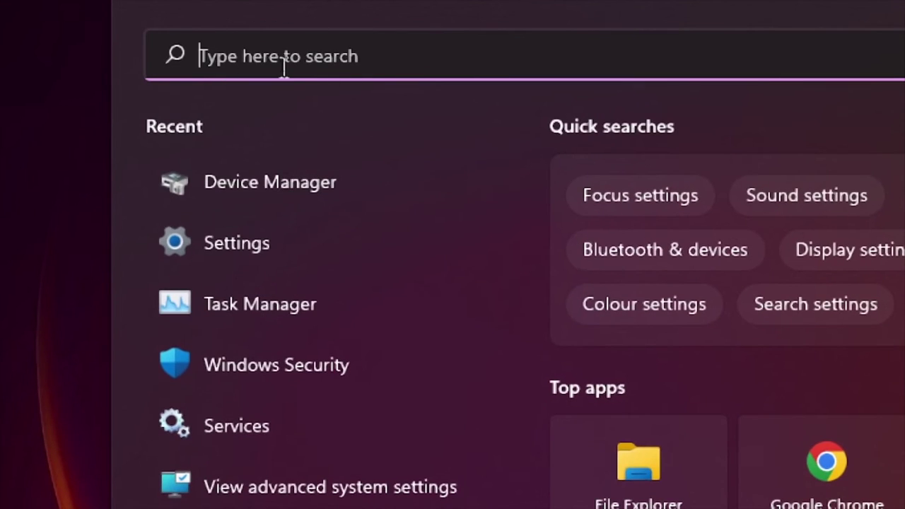
text(settings)
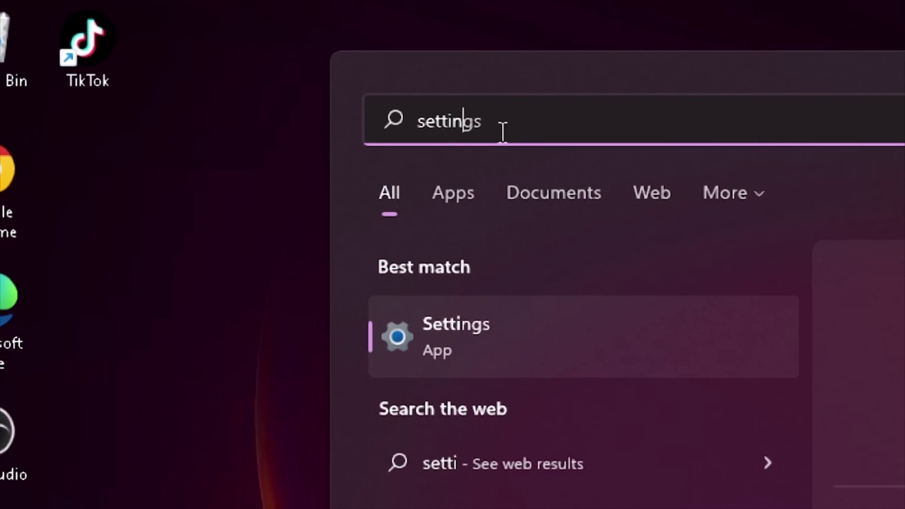
click(470, 347)
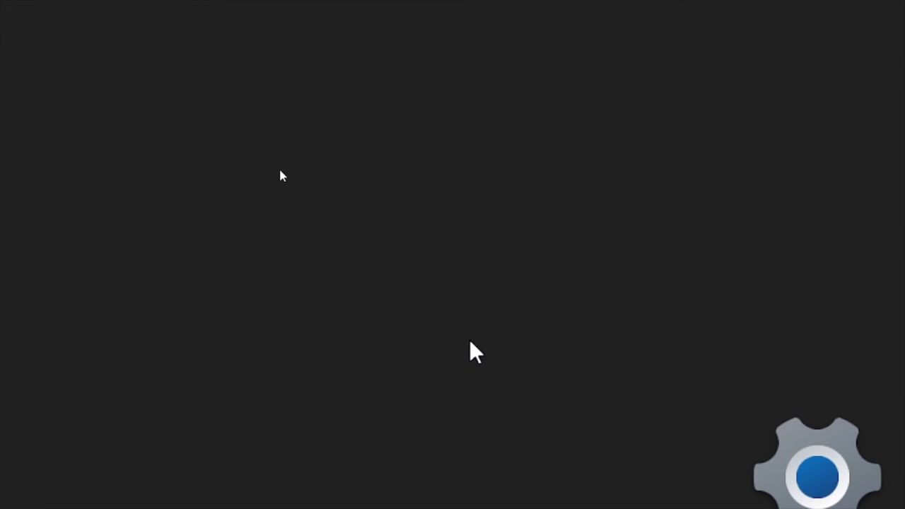
click(286, 170)
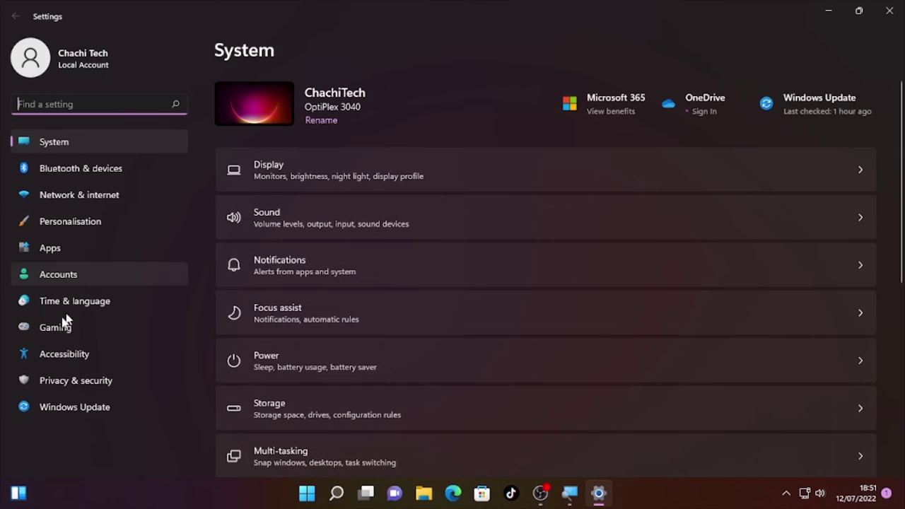
Step: Switch the On-screen keyboard toggle On in Accessibility › Keyboard
click(76, 361)
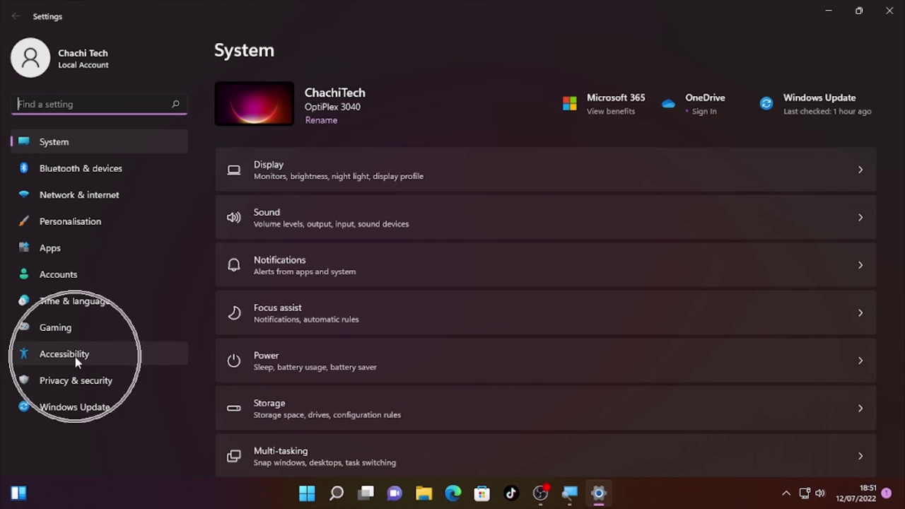
scroll(377, 357, down, 2)
scroll(377, 357, down, 4)
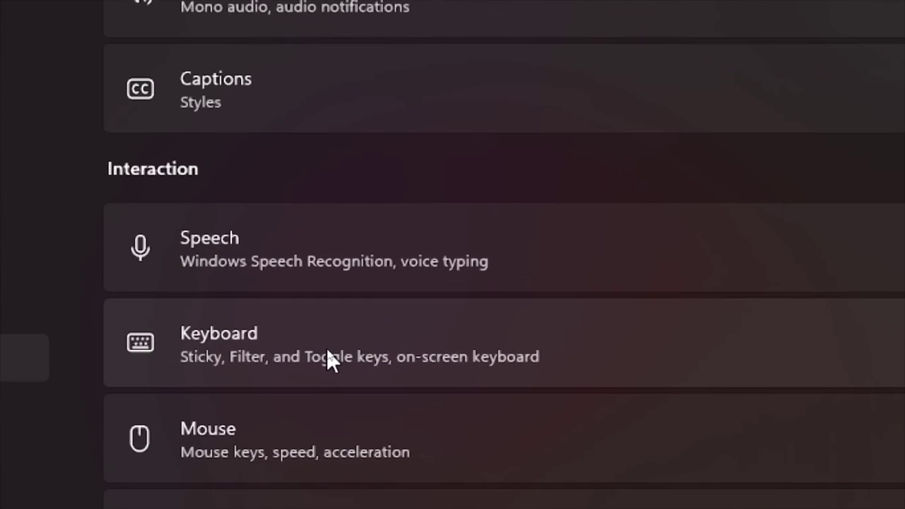
click(327, 350)
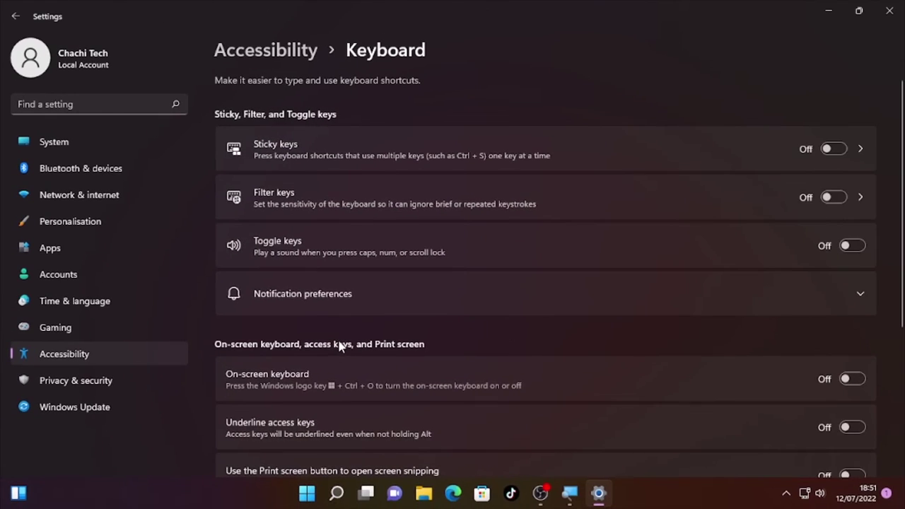
scroll(340, 346, down, 3)
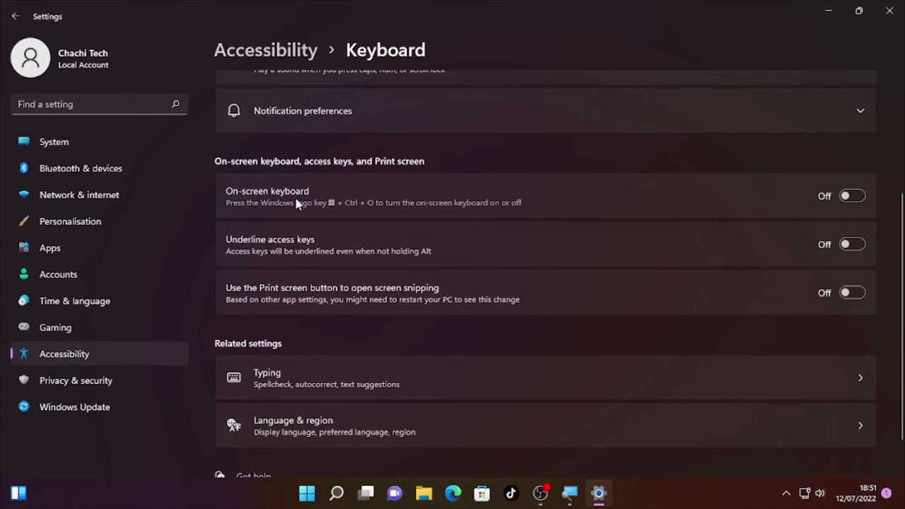
click(851, 197)
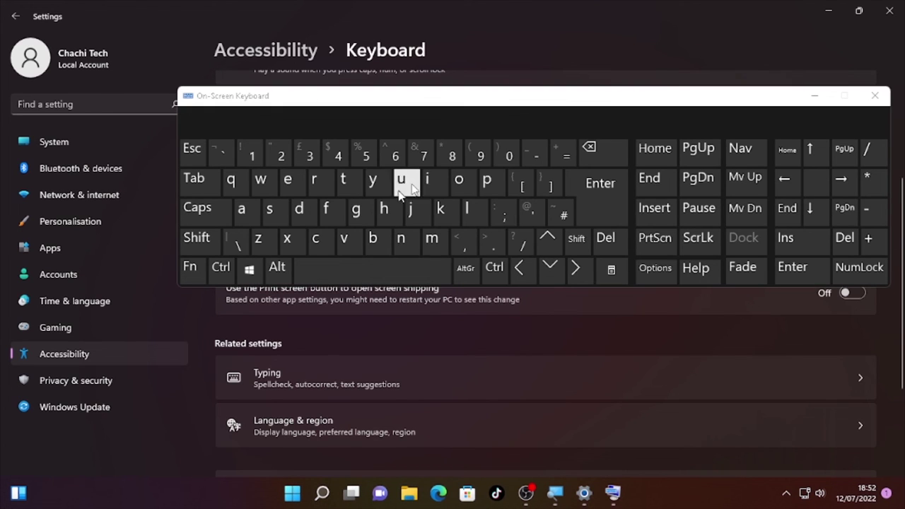
click(405, 269)
key(ctrl)
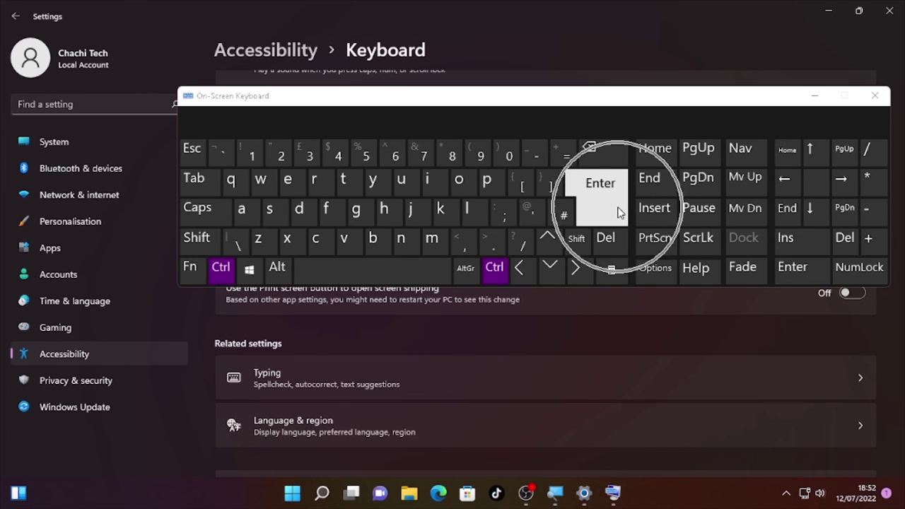